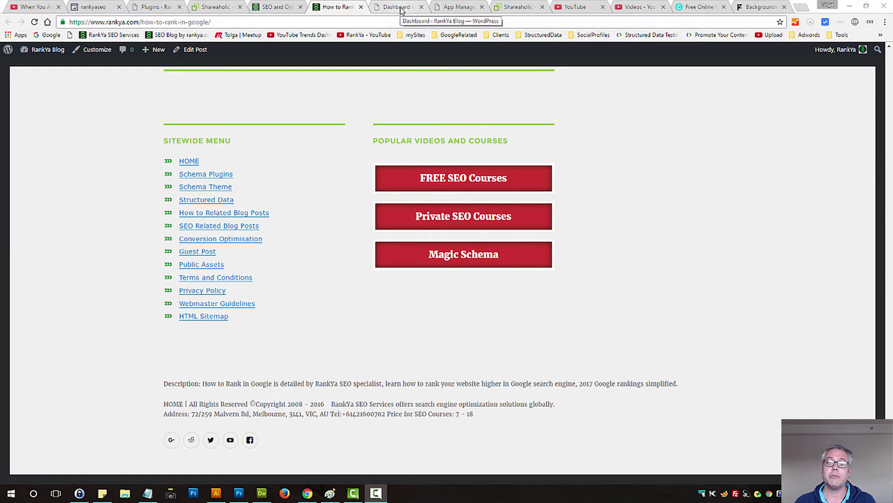
Open Appearance > Menus in a new tab and expand the Social menu's YouTube item to select its link URL
{"action": "left_click", "coordinate": [399, 7]}
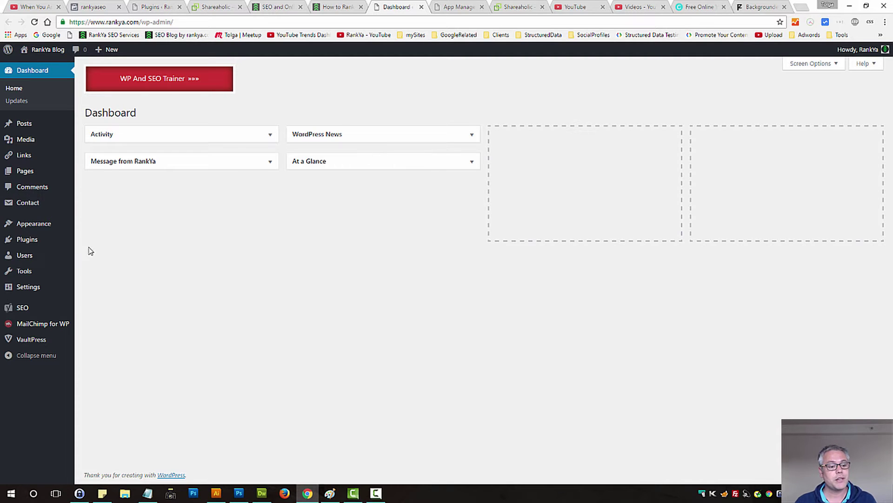
{"action": "mouse_move", "coordinate": [40, 224]}
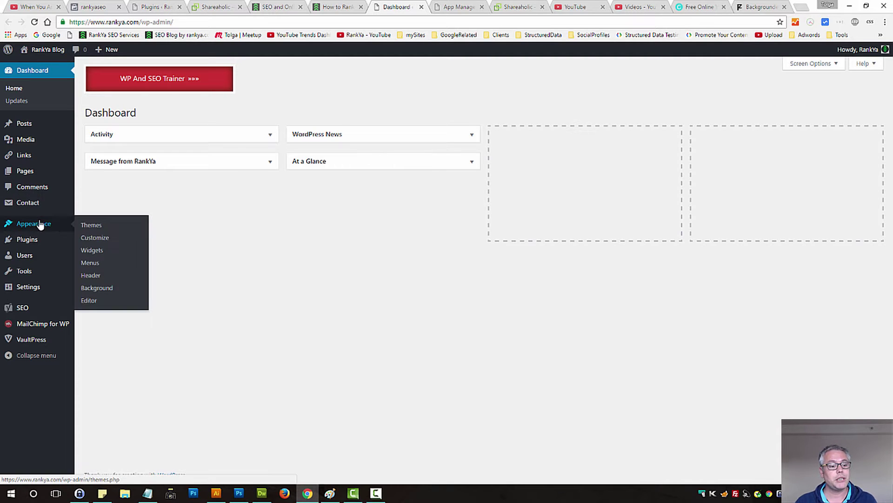
{"action": "middle_click", "coordinate": [90, 264]}
{"action": "key", "text": "ctrl+Tab"}
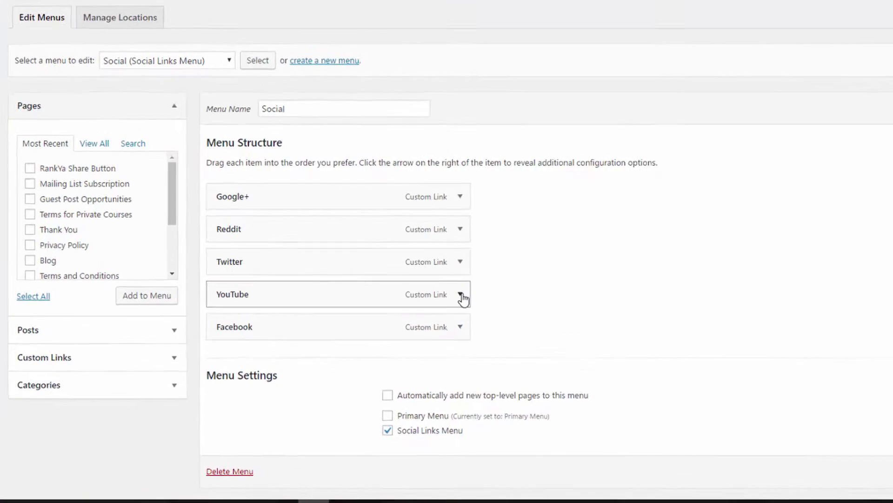
{"action": "left_click", "coordinate": [461, 295]}
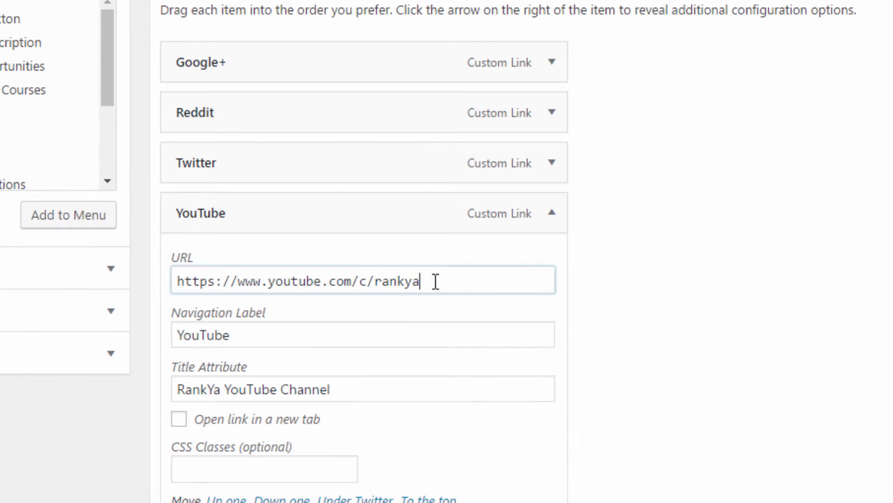
{"action": "left_click_drag", "start_coordinate": [384, 338], "coordinate": [197, 339]}
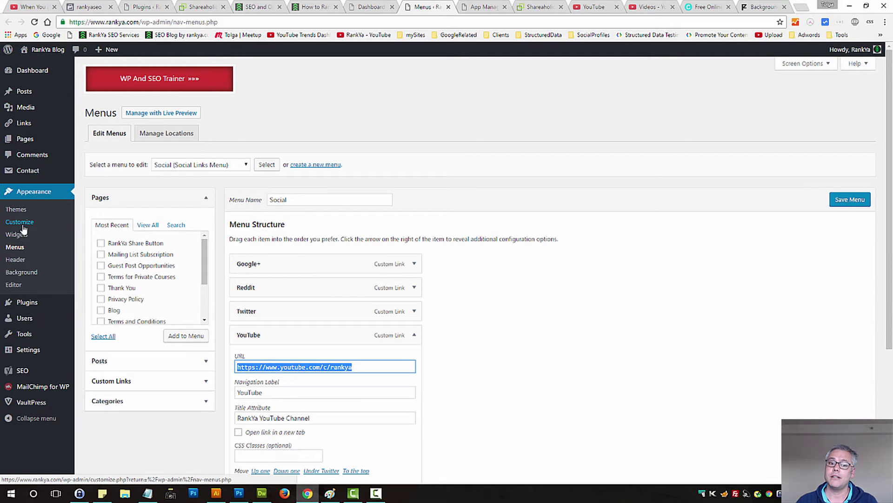
Review the Social menu under Customizer > Menus, then close the Customizer and return to the How to Rank in Google post
{"action": "left_click", "coordinate": [20, 222]}
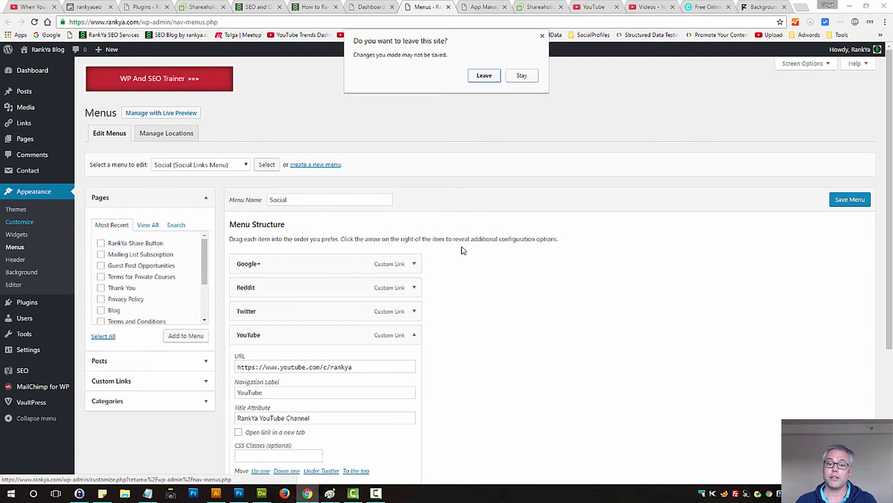
{"action": "left_click", "coordinate": [484, 76]}
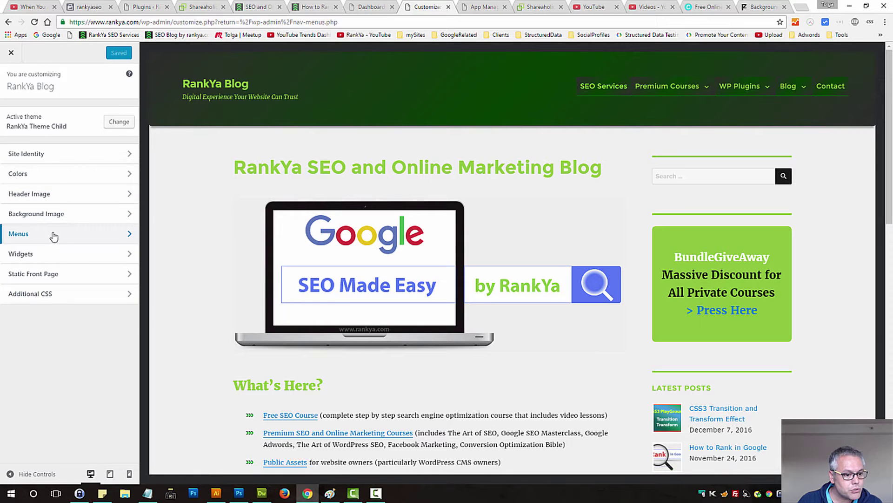
{"action": "left_click", "coordinate": [98, 236]}
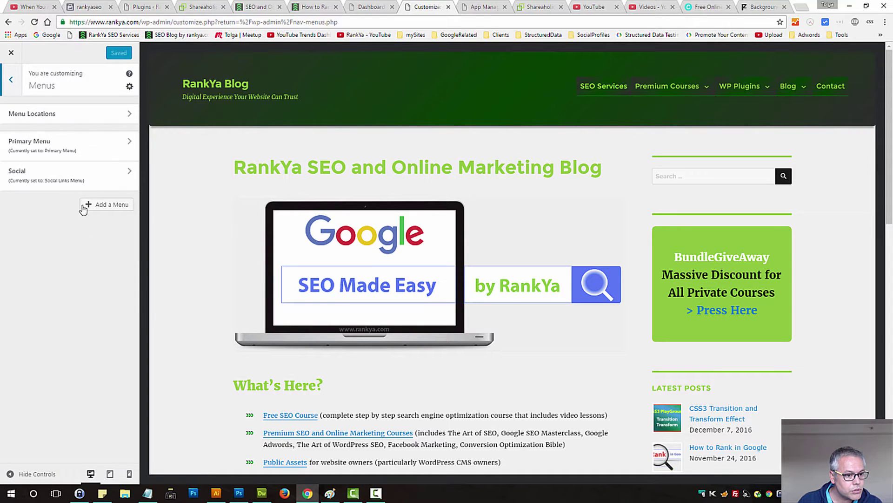
{"action": "left_click", "coordinate": [45, 176]}
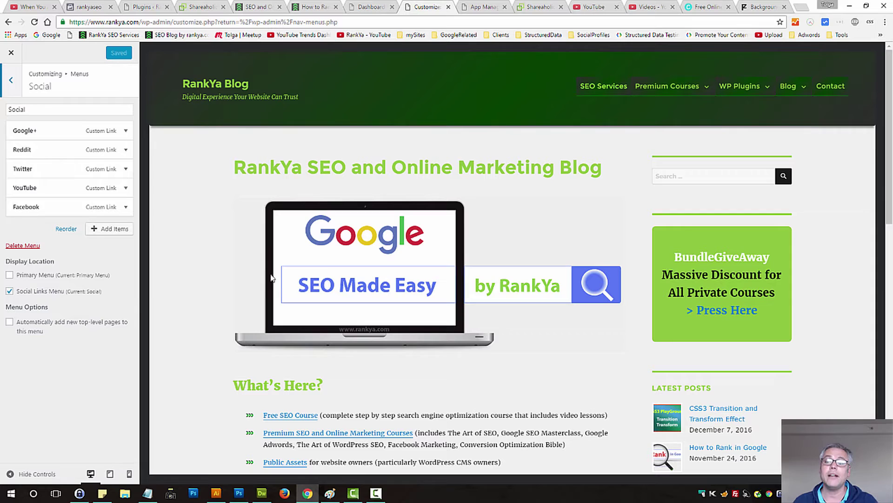
{"action": "left_click", "coordinate": [5, 53]}
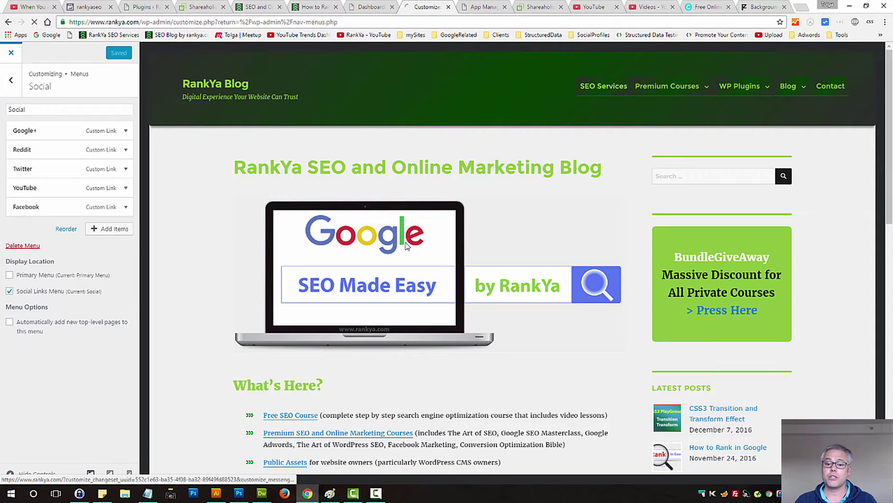
{"action": "left_click", "coordinate": [320, 6]}
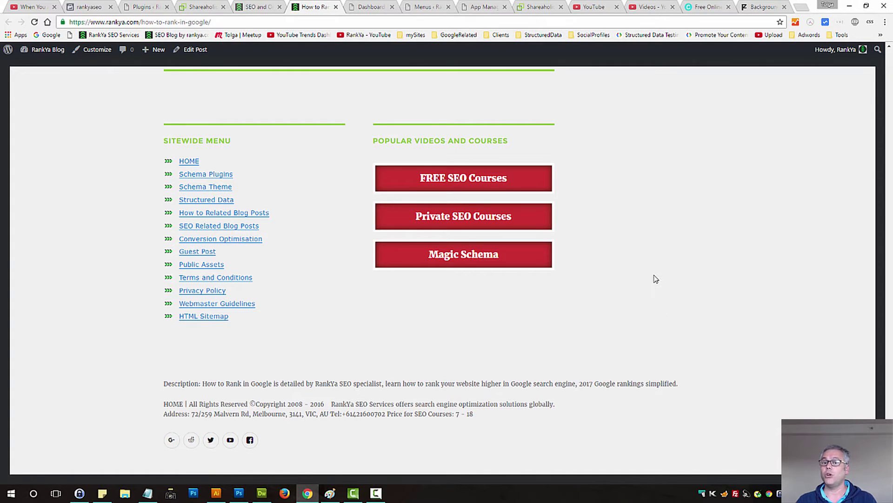
Scroll to the YouTube, Google+ Share, Tweet and Facebook Share buttons below the post
{"action": "left_click_drag", "start_coordinate": [889, 453], "coordinate": [887, 323]}
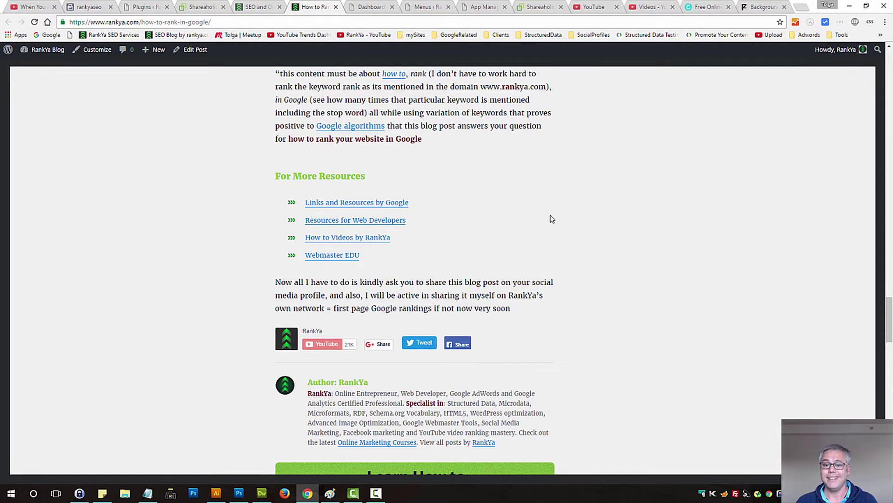
Open Plugins > Add New in a new tab and start a 'social media' plugin search, then clear it
{"action": "left_click", "coordinate": [388, 13]}
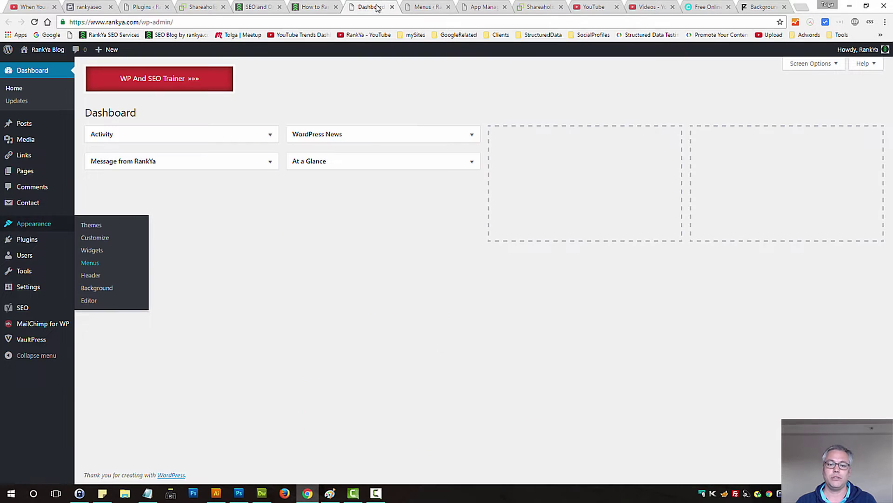
{"action": "mouse_move", "coordinate": [34, 241]}
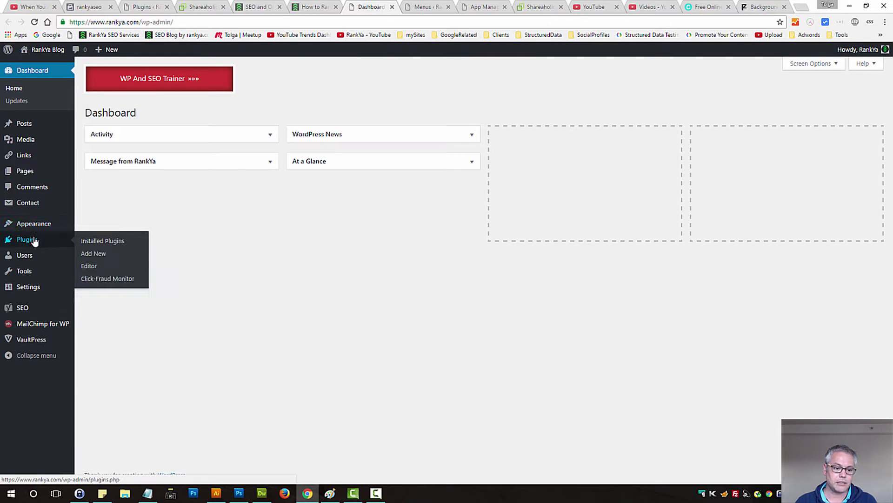
{"action": "middle_click", "coordinate": [93, 254]}
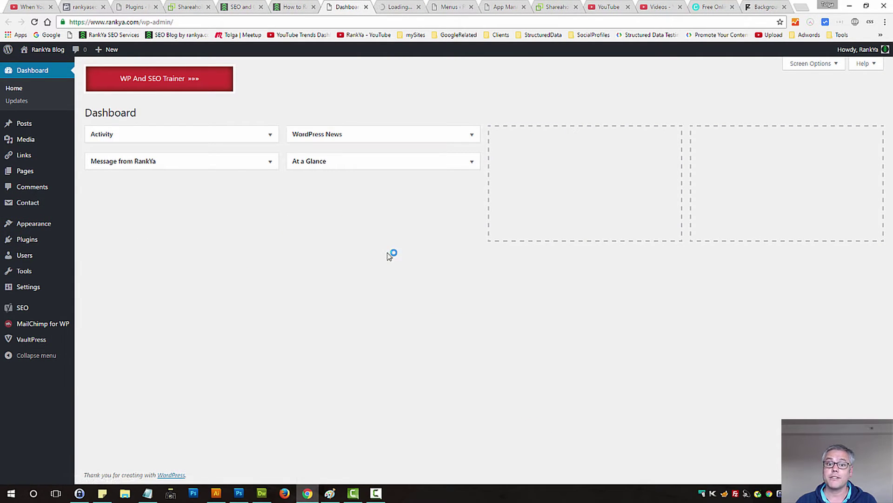
{"action": "mouse_move", "coordinate": [36, 227]}
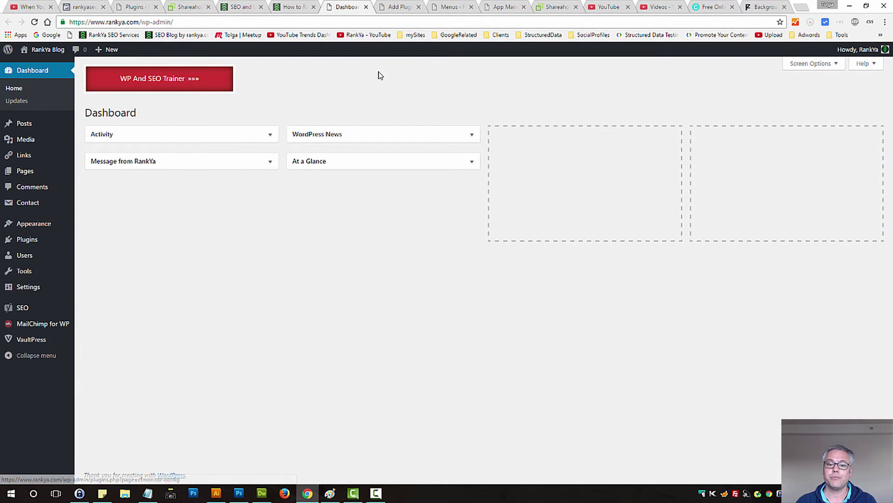
{"action": "left_click", "coordinate": [399, 6]}
{"action": "left_click", "coordinate": [781, 139]}
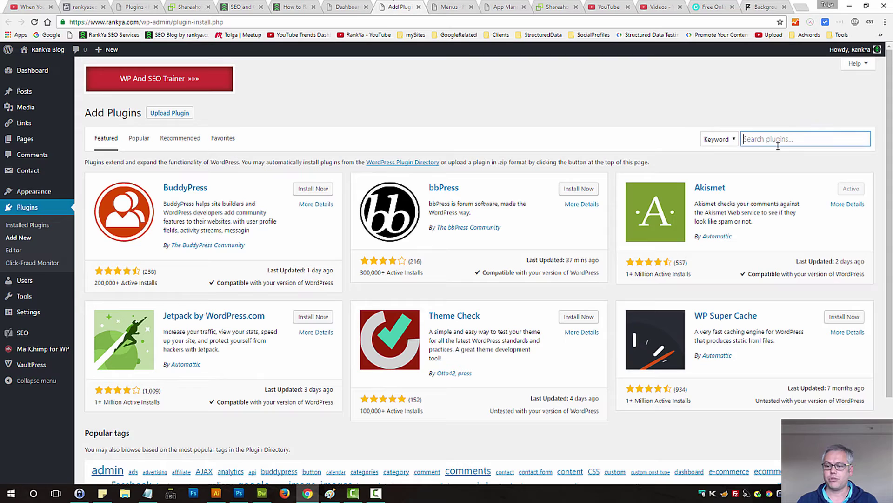
{"action": "type", "text": "social m"}
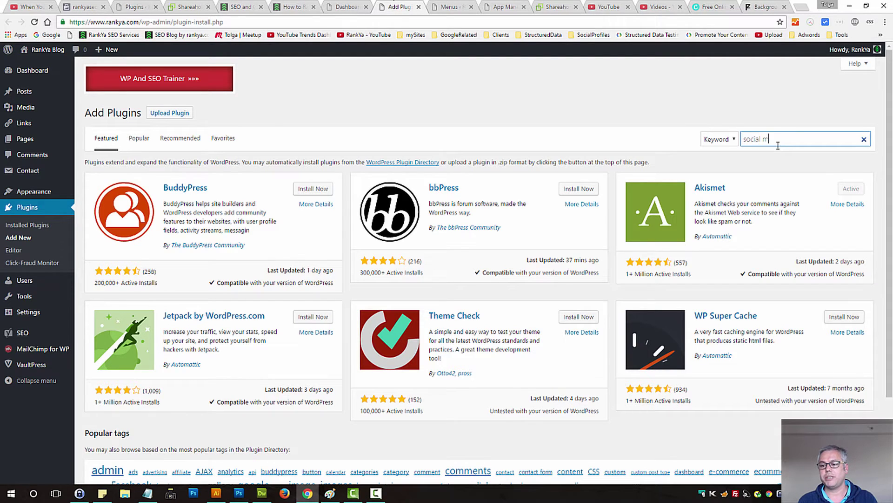
{"action": "type", "text": "edia"}
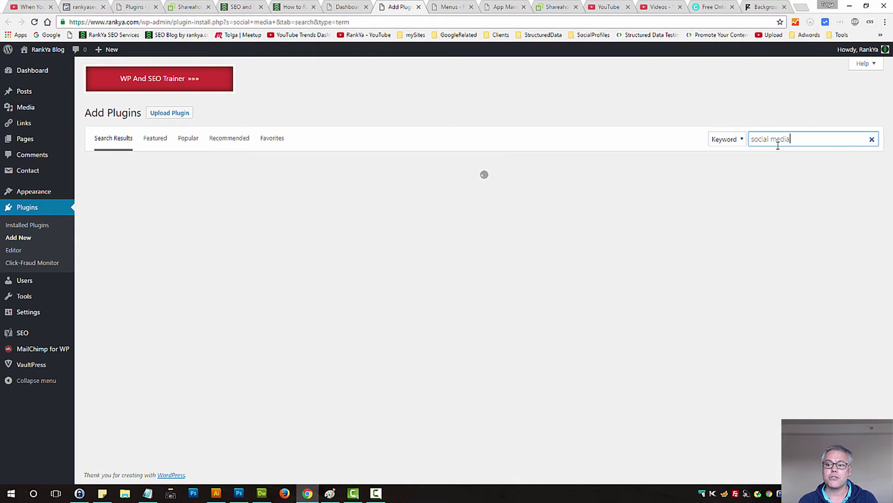
{"action": "key", "text": "BackSpace"}
{"action": "key", "text": "BackSpace"}
{"action": "key", "text": "BackSpace"}
{"action": "key", "text": "BackSpace"}
{"action": "key", "text": "BackSpace"}
{"action": "key", "text": "BackSpace"}
{"action": "key", "text": "BackSpace"}
{"action": "key", "text": "BackSpace"}
{"action": "key", "text": "BackSpace"}
{"action": "key", "text": "BackSpace"}
{"action": "key", "text": "BackSpace"}
{"action": "key", "text": "BackSpace"}
{"action": "key", "text": "BackSpace"}
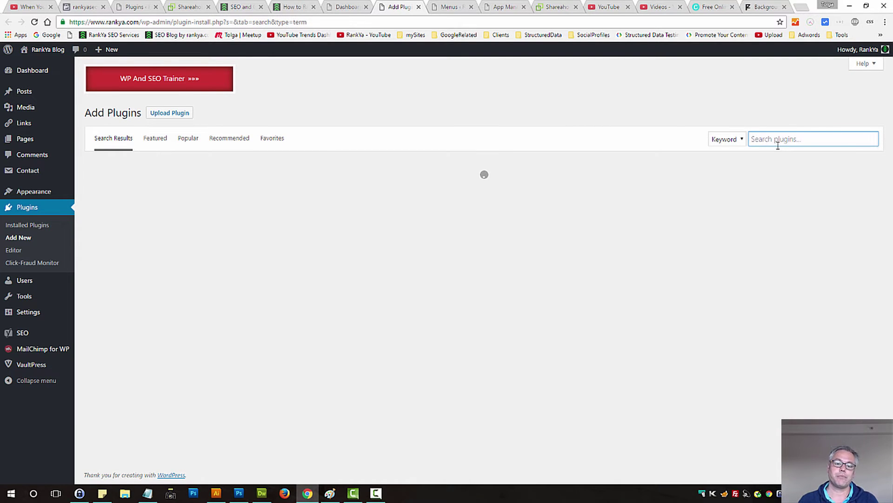
{"action": "left_click", "coordinate": [547, 9]}
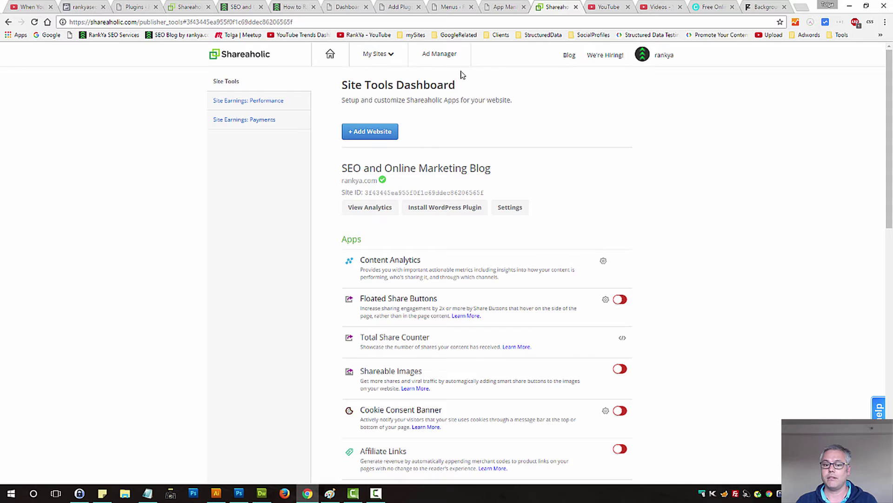
{"action": "left_click", "coordinate": [459, 115]}
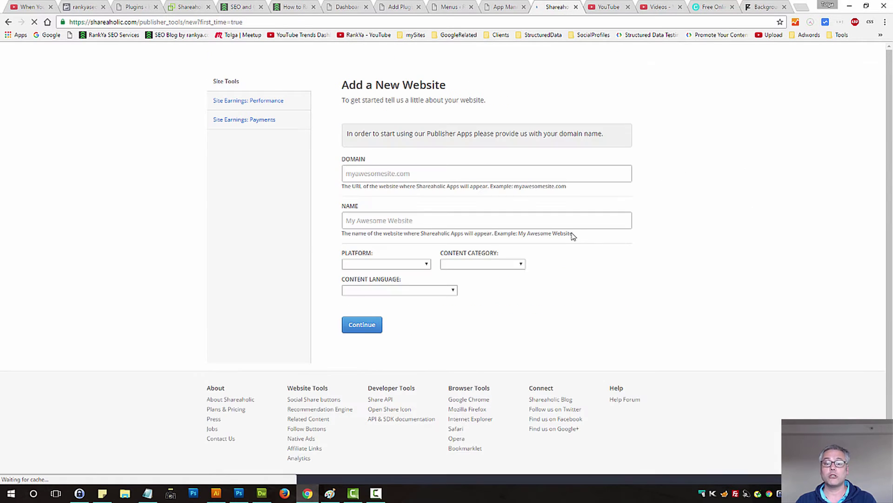
{"action": "left_click", "coordinate": [359, 176]}
{"action": "type", "text": "www.yourdom"}
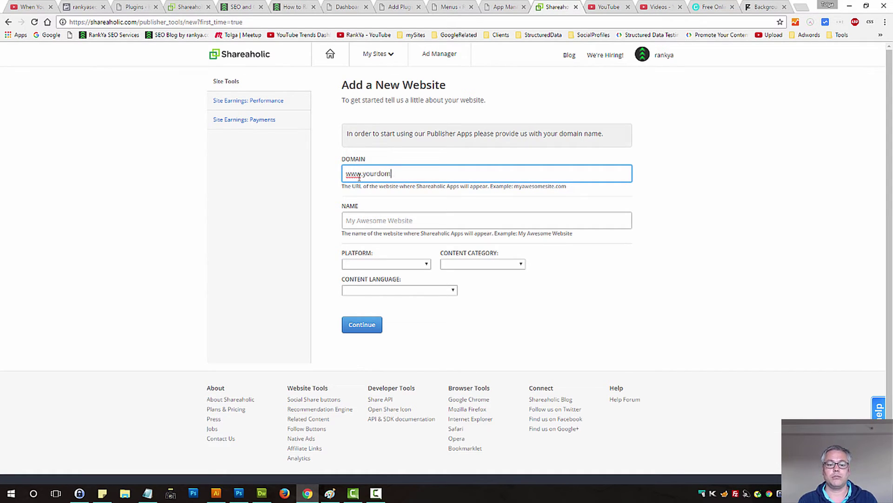
{"action": "type", "text": "ainn"}
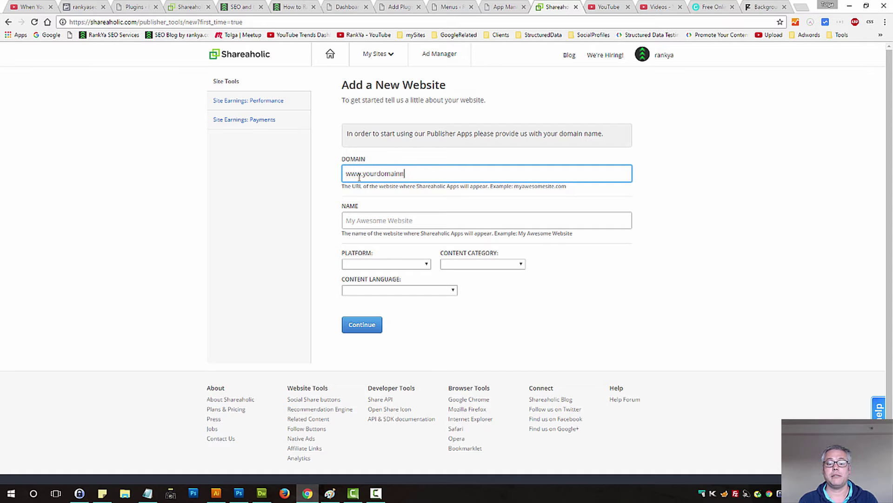
{"action": "type", "text": "ame.com"}
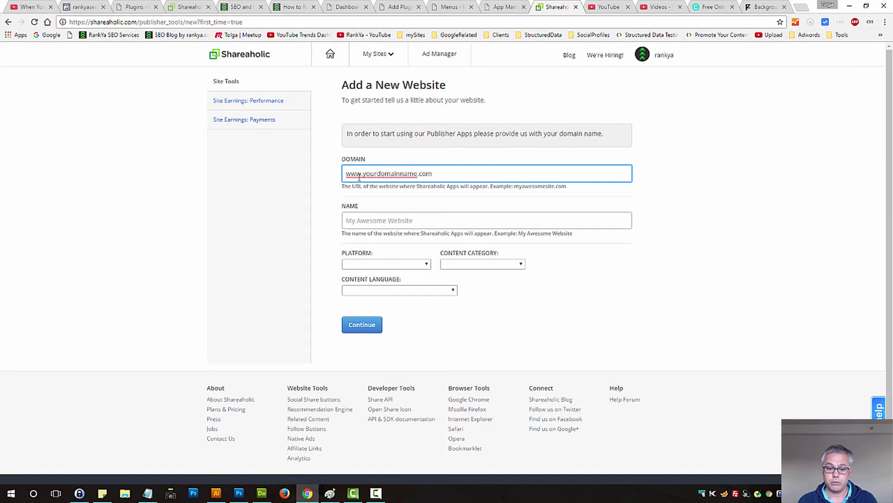
{"action": "left_click", "coordinate": [373, 217]}
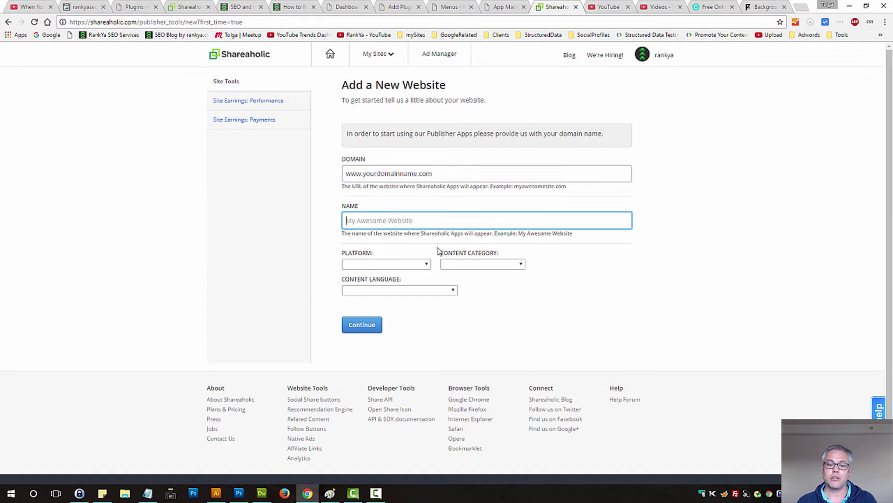
Choose WordPress as platform, Education as content category and English as content language
{"action": "left_click", "coordinate": [415, 264]}
{"action": "scroll", "coordinate": [390, 408], "scroll_direction": "down", "scroll_amount": 3}
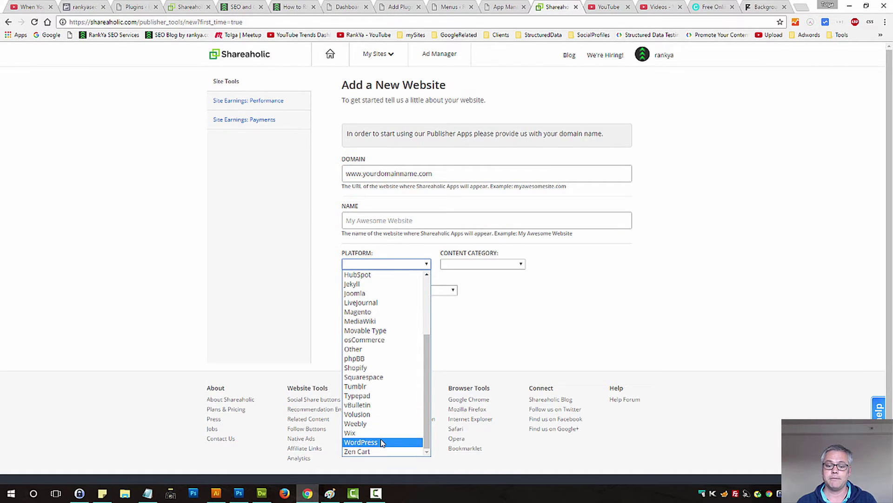
{"action": "left_click", "coordinate": [403, 442]}
{"action": "left_click", "coordinate": [500, 264]}
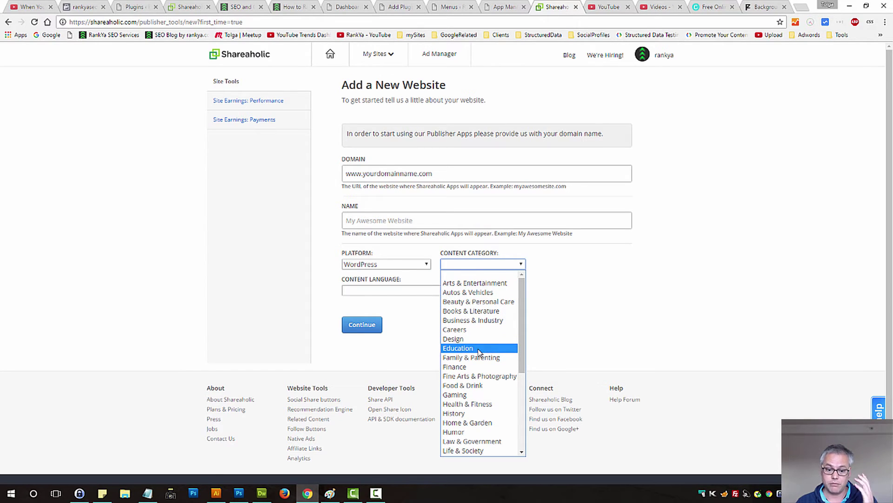
{"action": "left_click", "coordinate": [480, 350]}
{"action": "left_click", "coordinate": [454, 290]}
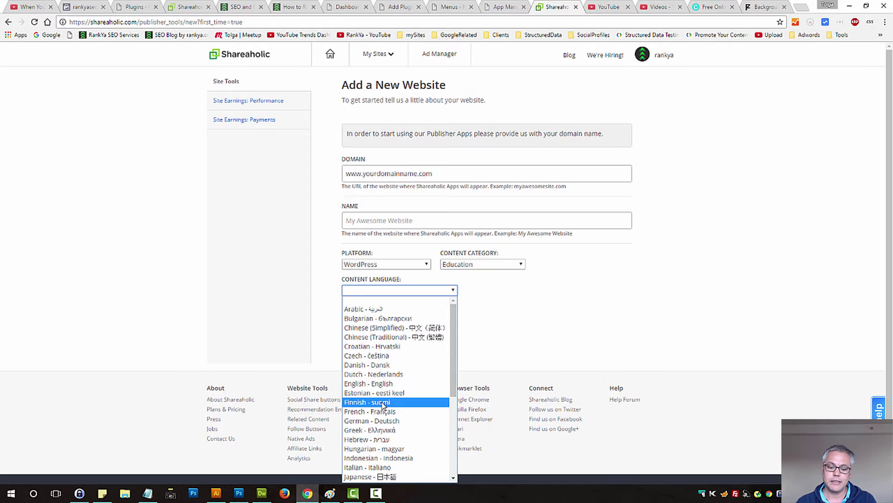
{"action": "left_click", "coordinate": [372, 383]}
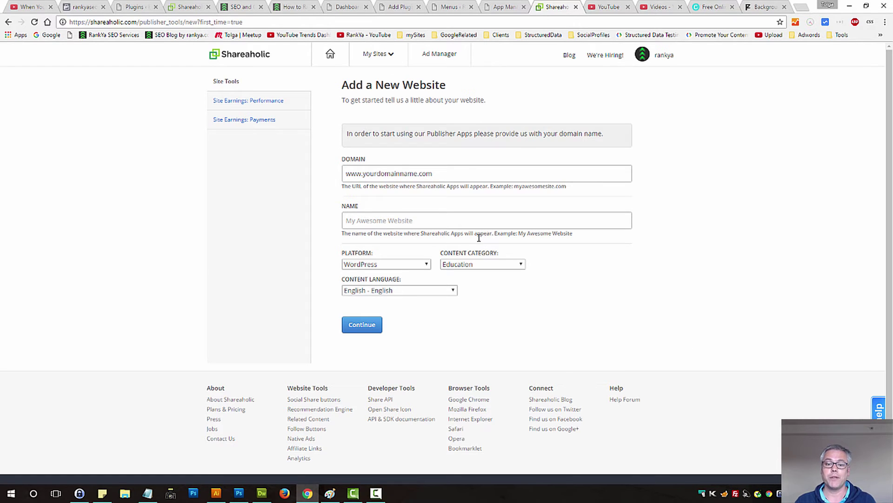
Search the plugin directory for Shareaholic, then bring back the How to Rank in Google post's share buttons
{"action": "left_click", "coordinate": [403, 13]}
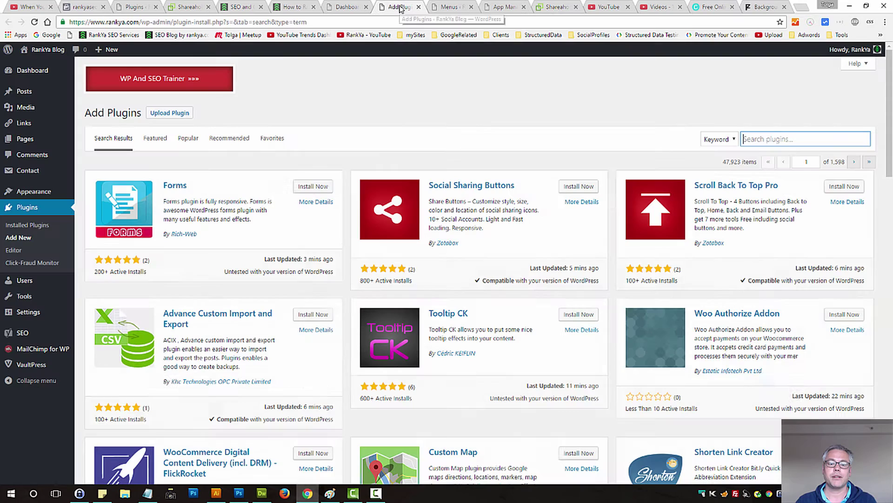
{"action": "type", "text": "shareholic"}
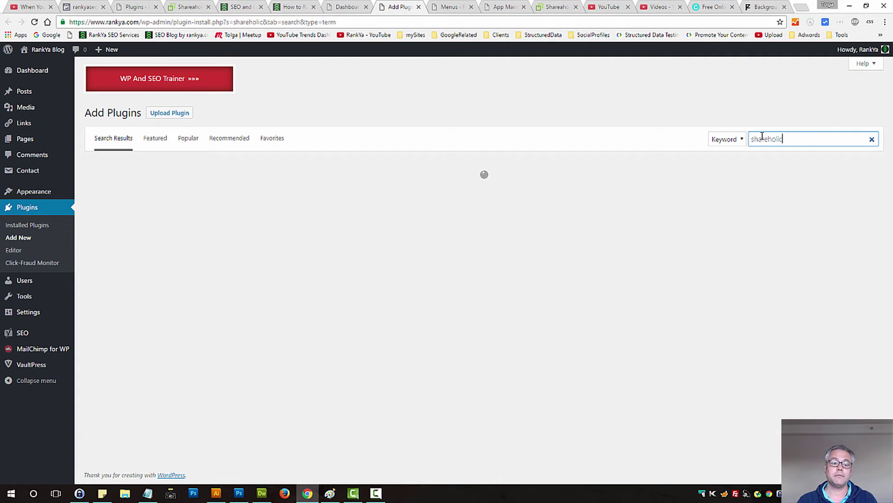
{"action": "left_click", "coordinate": [554, 7]}
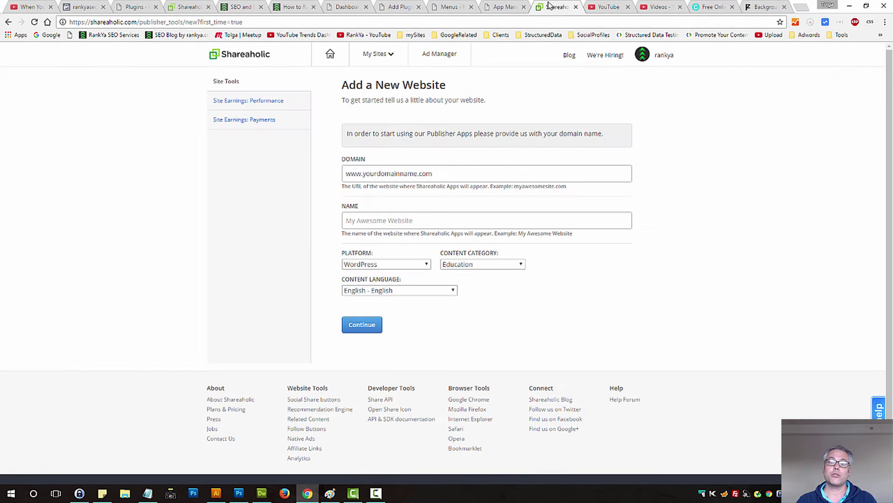
{"action": "left_click", "coordinate": [393, 9]}
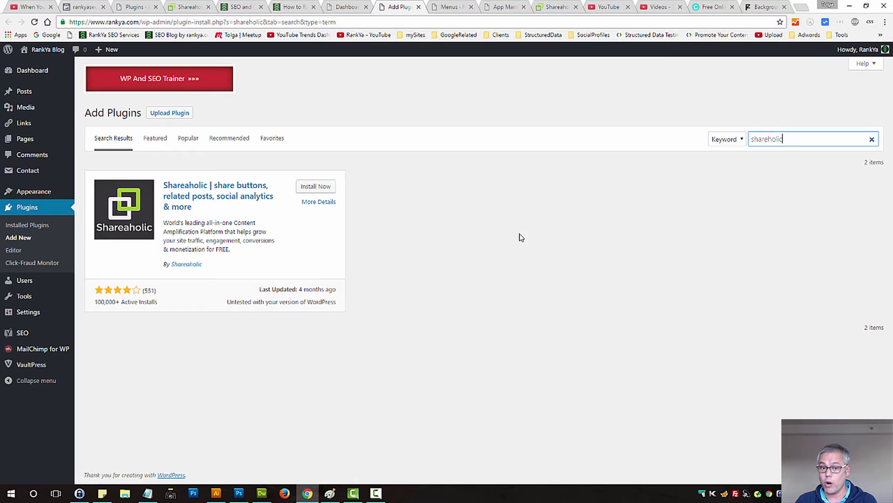
{"action": "left_click", "coordinate": [292, 10]}
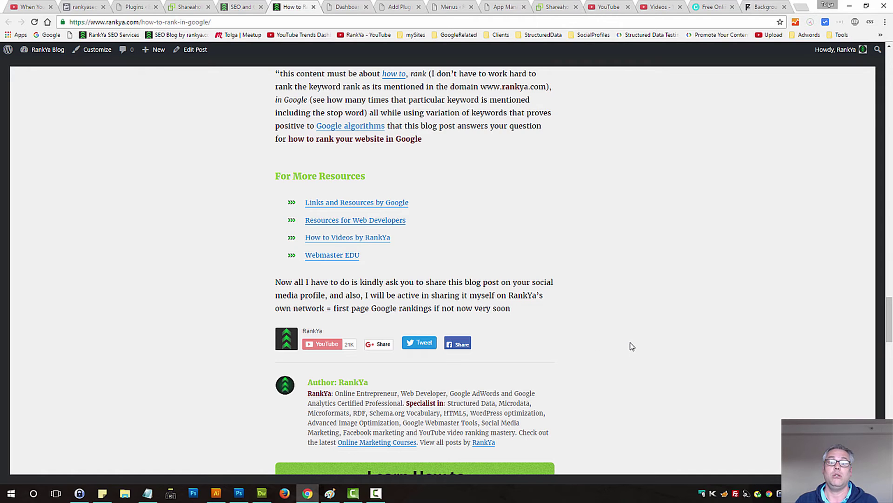
Load the parent RankYa Theme, not the child theme, in Appearance > Editor, then move to local code editing
{"action": "left_click", "coordinate": [355, 4]}
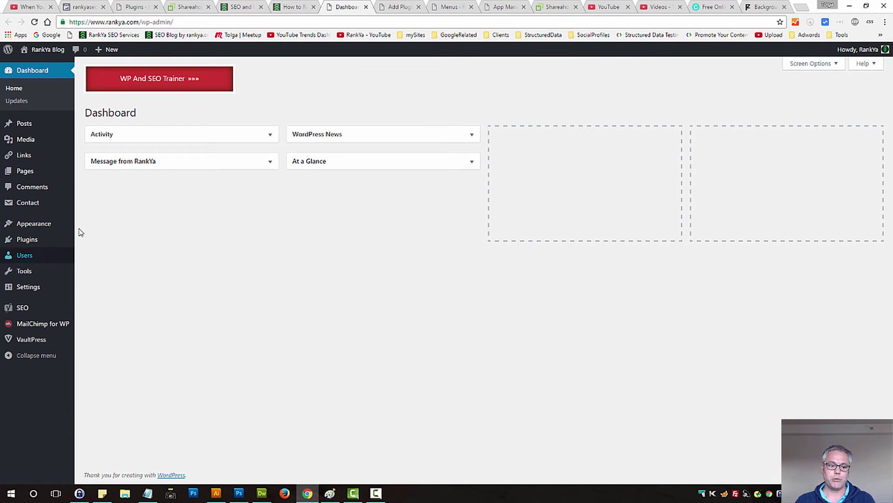
{"action": "mouse_move", "coordinate": [23, 227]}
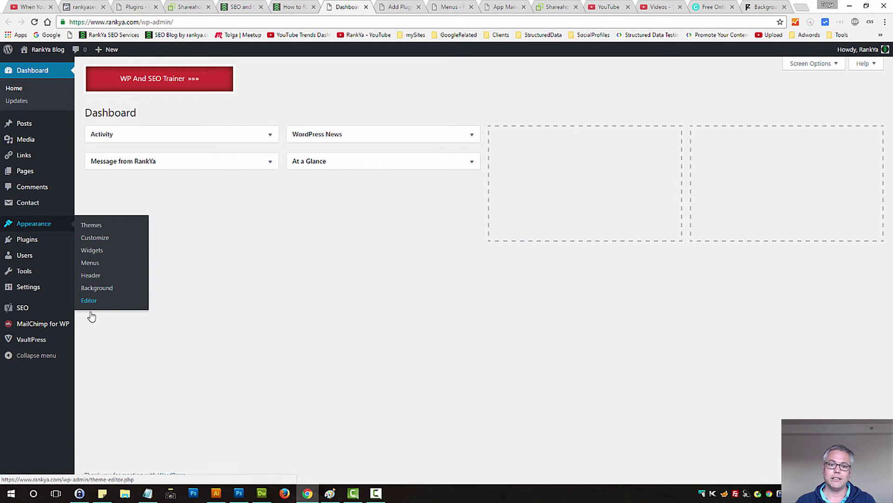
{"action": "left_click", "coordinate": [89, 302]}
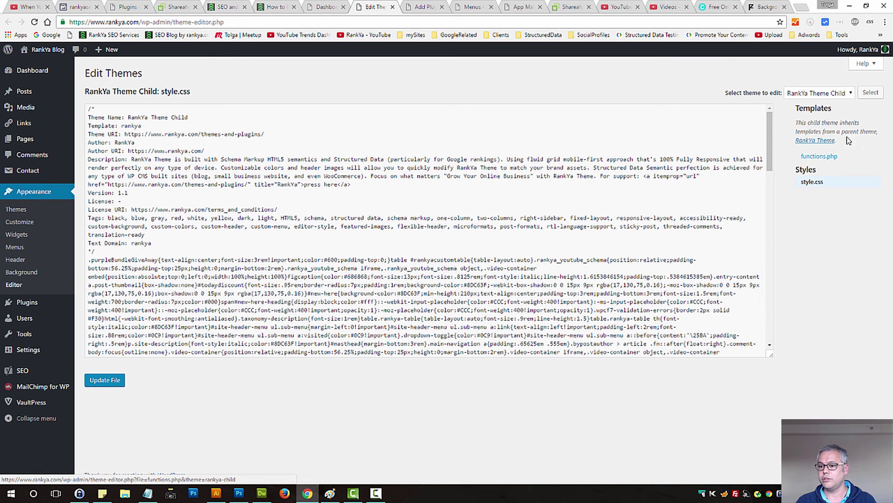
{"action": "left_click", "coordinate": [850, 93]}
{"action": "left_click", "coordinate": [819, 123]}
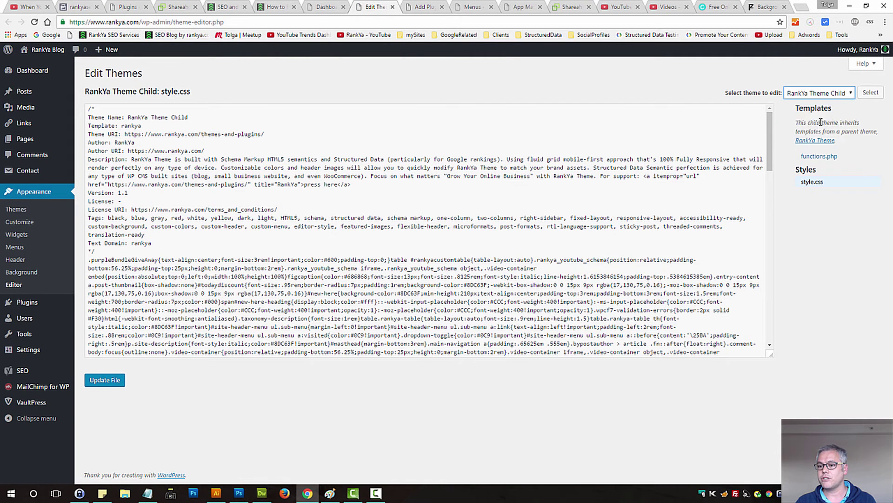
{"action": "left_click", "coordinate": [871, 92]}
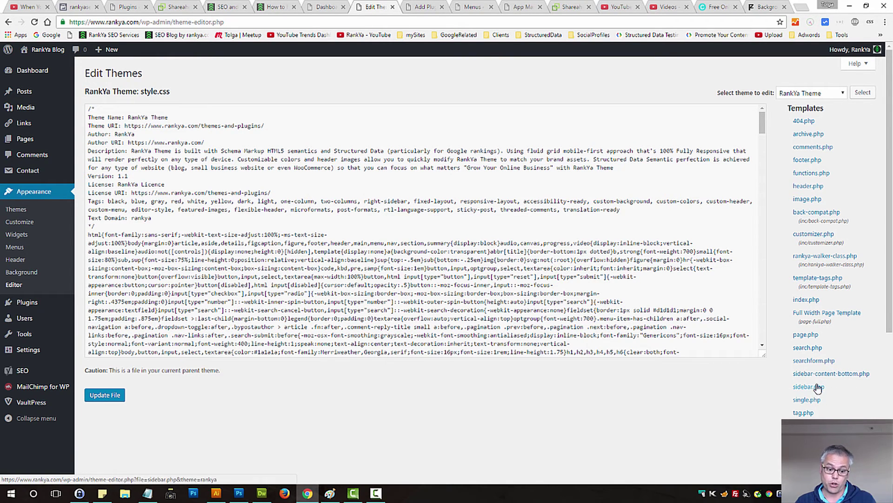
{"action": "left_click", "coordinate": [260, 495]}
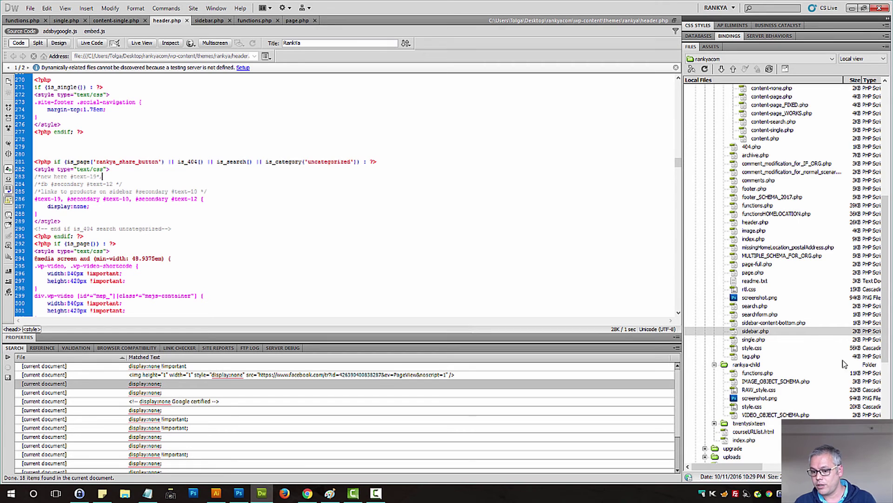
Open single.php and then content-single.php in Dreamweaver, enlarging the code area
{"action": "double_click", "coordinate": [754, 339]}
{"action": "scroll", "coordinate": [284, 216], "scroll_direction": "down", "scroll_amount": 6}
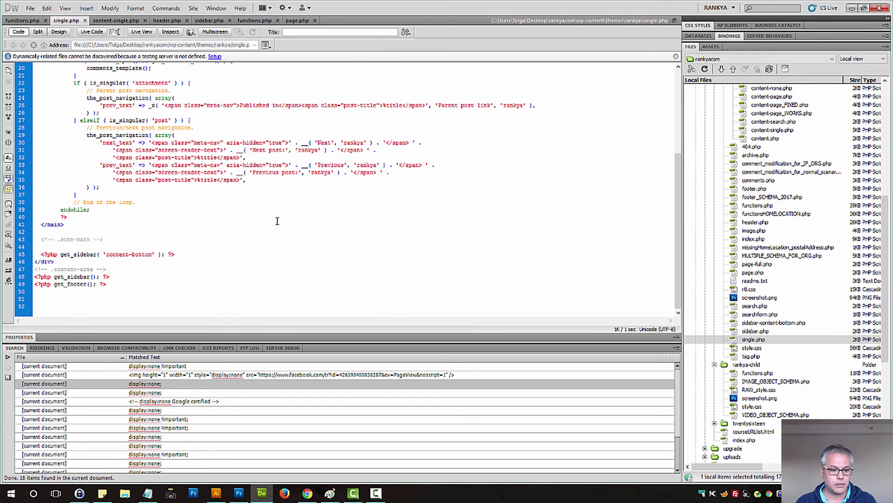
{"action": "scroll", "coordinate": [280, 218], "scroll_direction": "up", "scroll_amount": 4}
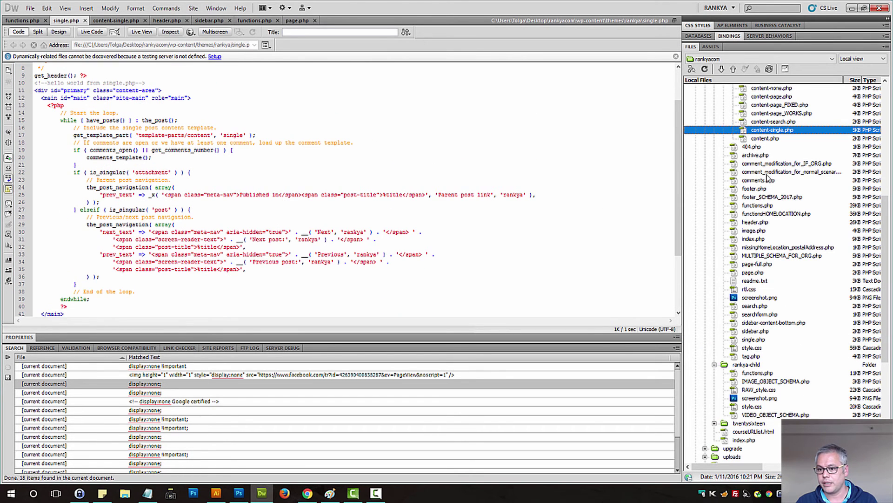
{"action": "left_click", "coordinate": [767, 122]}
{"action": "double_click", "coordinate": [763, 130]}
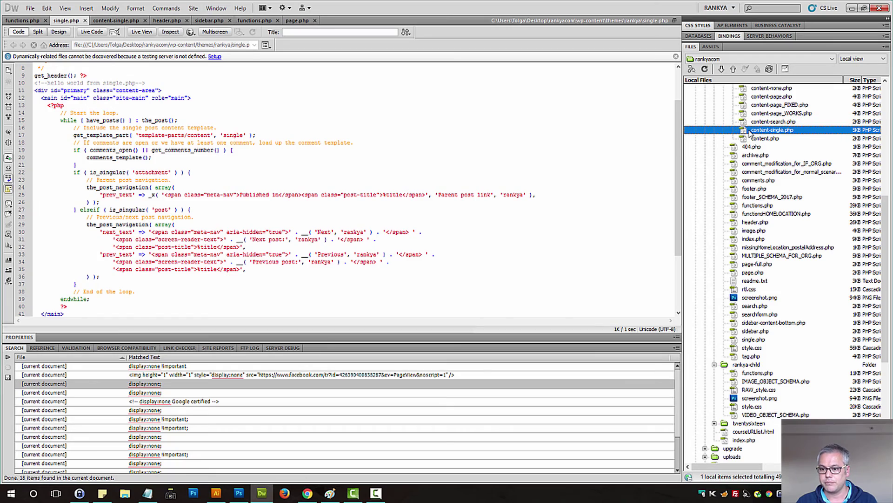
{"action": "scroll", "coordinate": [260, 246], "scroll_direction": "down", "scroll_amount": 2}
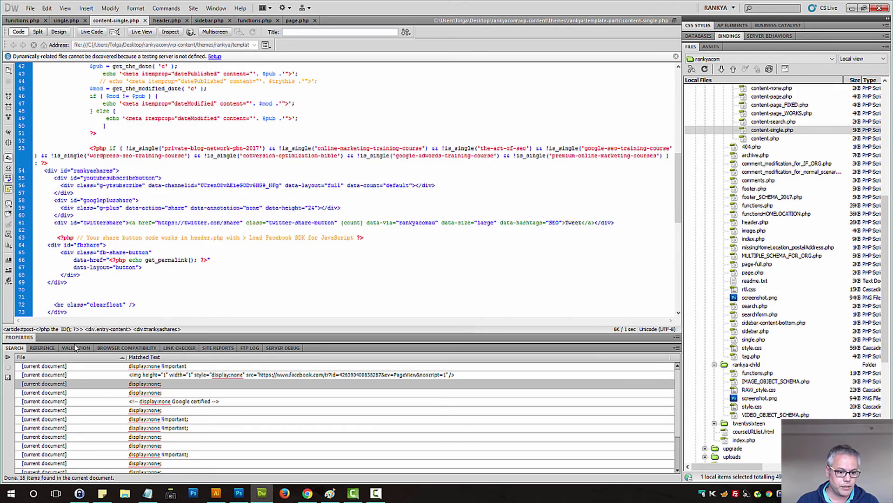
{"action": "double_click", "coordinate": [17, 348]}
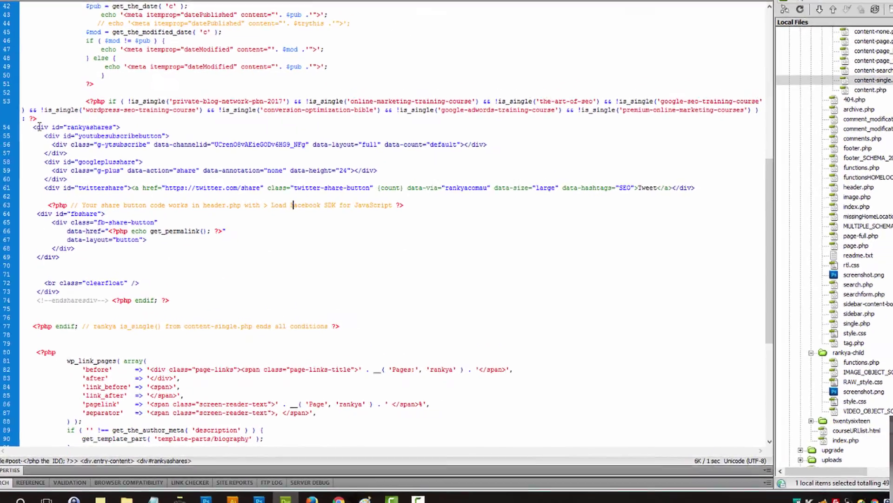
Inspect the rankyashares block's YouTube channel ID, Facebook and Tweet button code, then return to the post
{"action": "left_click_drag", "start_coordinate": [24, 126], "coordinate": [112, 255]}
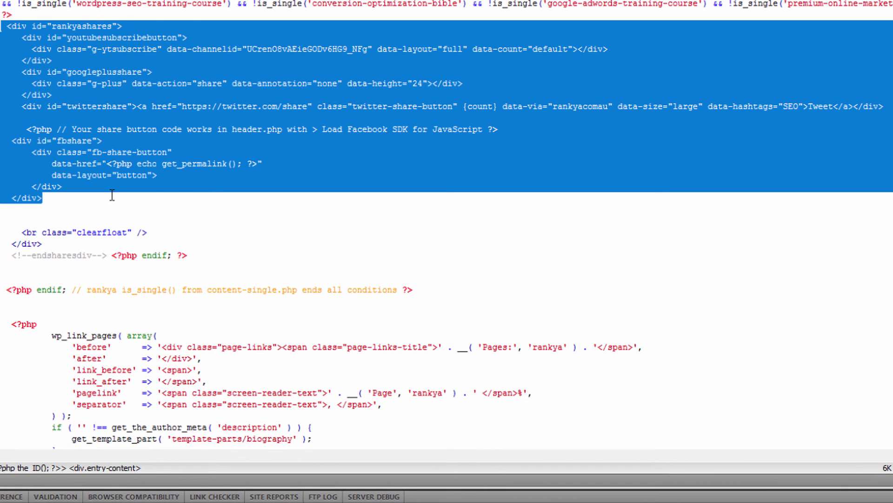
{"action": "left_click", "coordinate": [133, 196]}
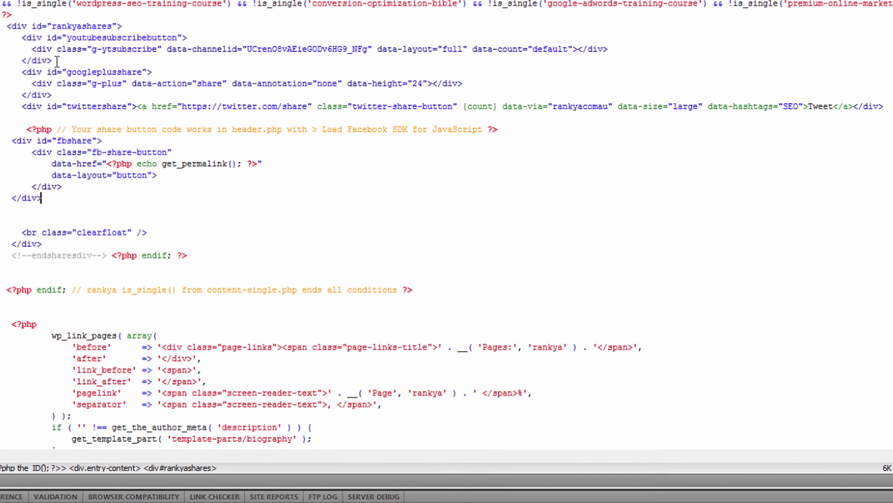
{"action": "left_click_drag", "start_coordinate": [30, 49], "coordinate": [625, 49]}
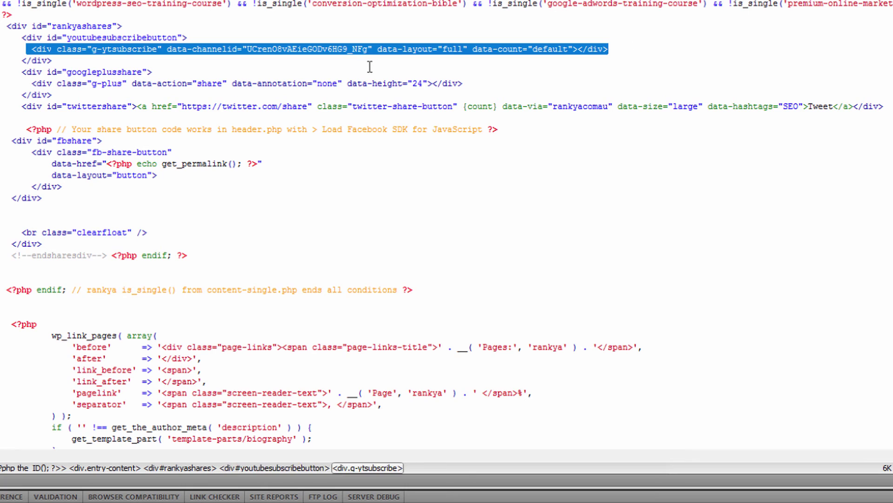
{"action": "left_click", "coordinate": [369, 67]}
{"action": "double_click", "coordinate": [289, 49]}
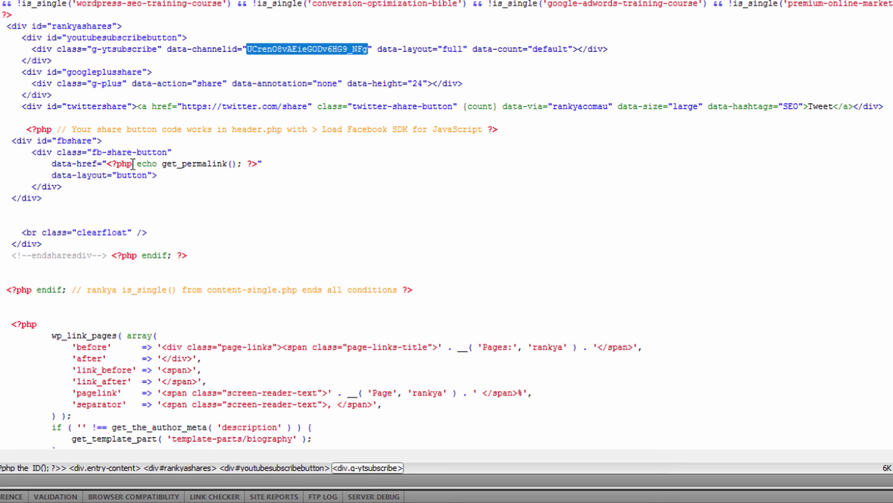
{"action": "left_click", "coordinate": [117, 163]}
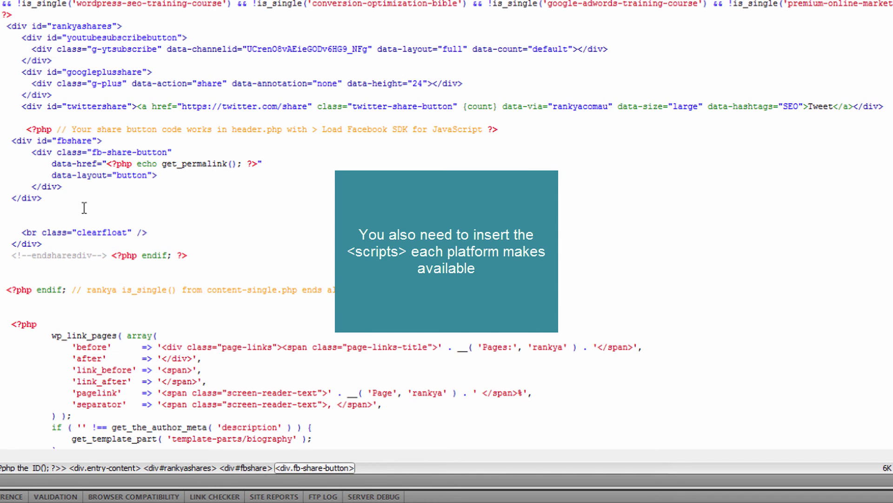
{"action": "left_click_drag", "start_coordinate": [56, 199], "coordinate": [2, 26]}
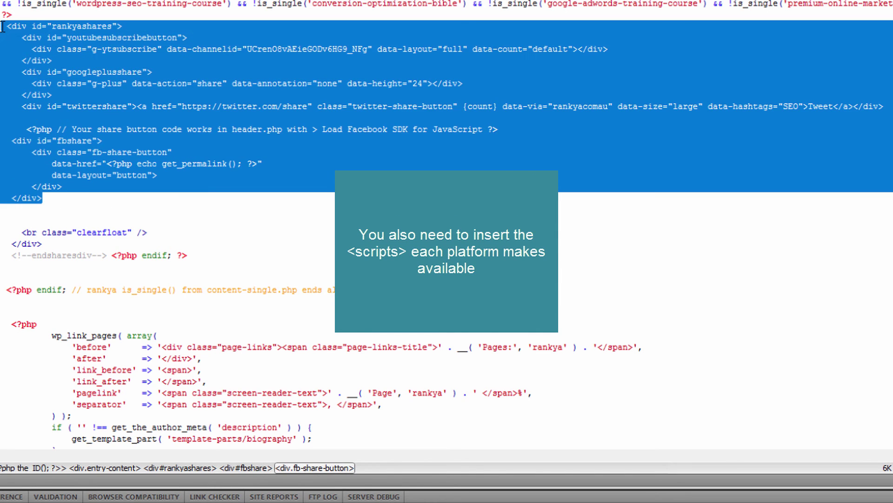
{"action": "left_click", "coordinate": [161, 108]}
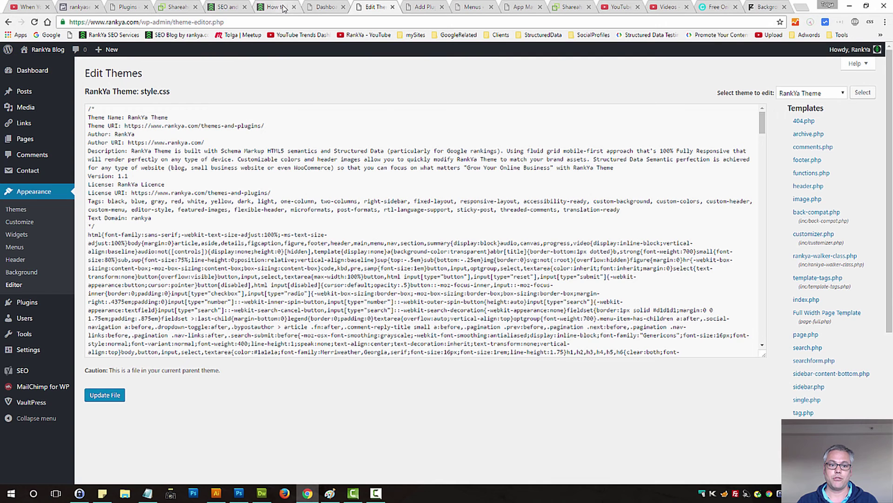
{"action": "left_click", "coordinate": [285, 9]}
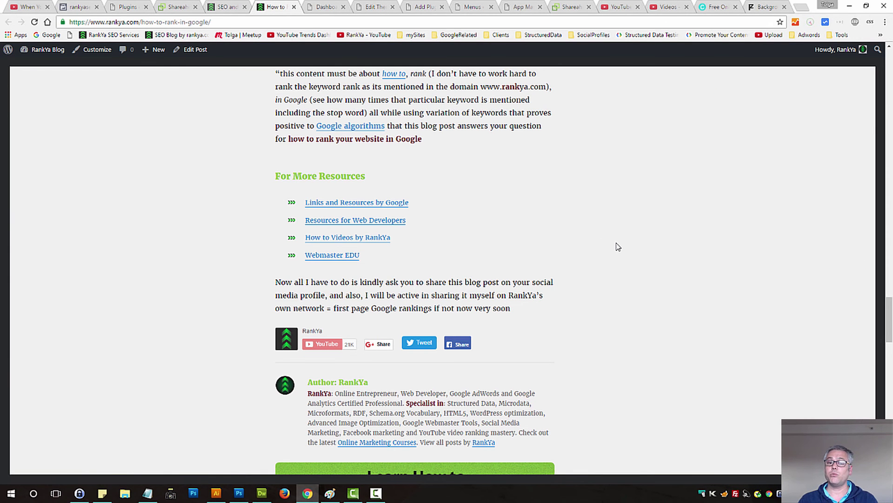